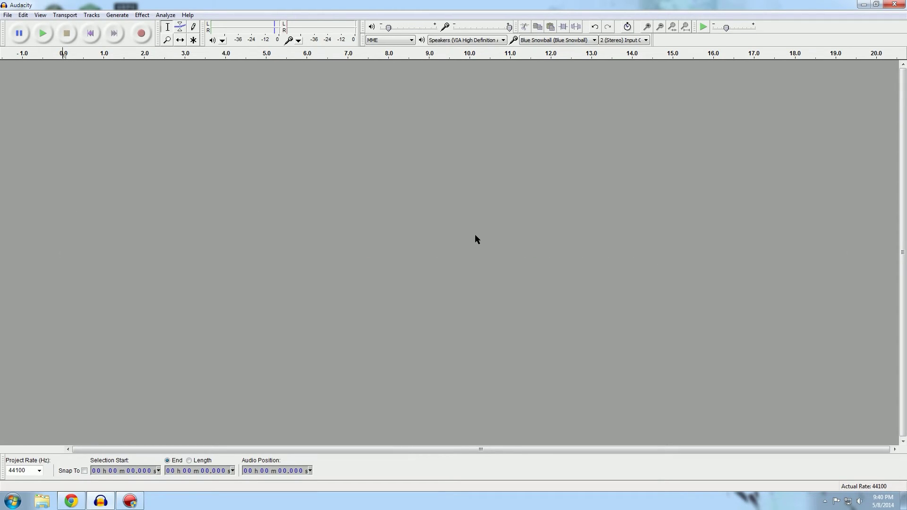
# Step: Look through the Effect menu's tools, then dismiss it, leaving the empty stereo project unchanged
pyautogui.click(142, 15)
pyautogui.moveTo(165, 15)
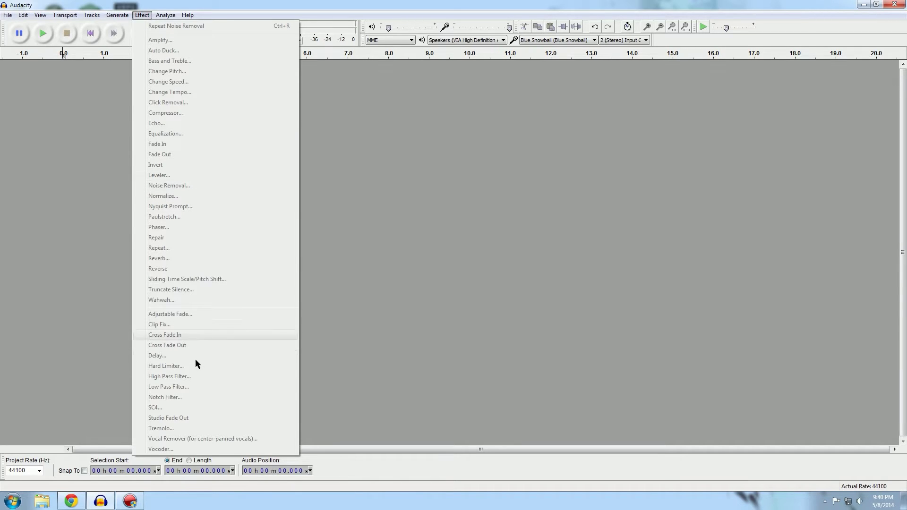
pyautogui.click(107, 243)
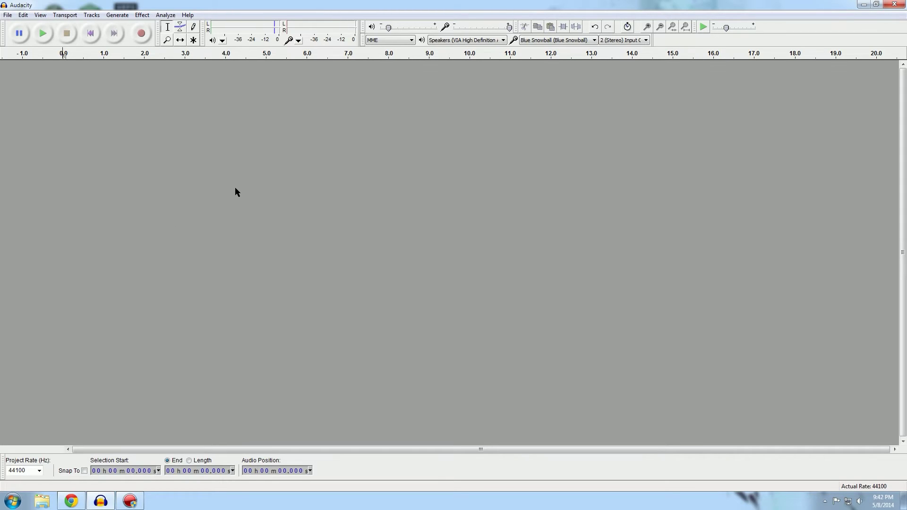
# Step: Record about 16 seconds of stereo speech into a new track and play it back
pyautogui.click(141, 35)
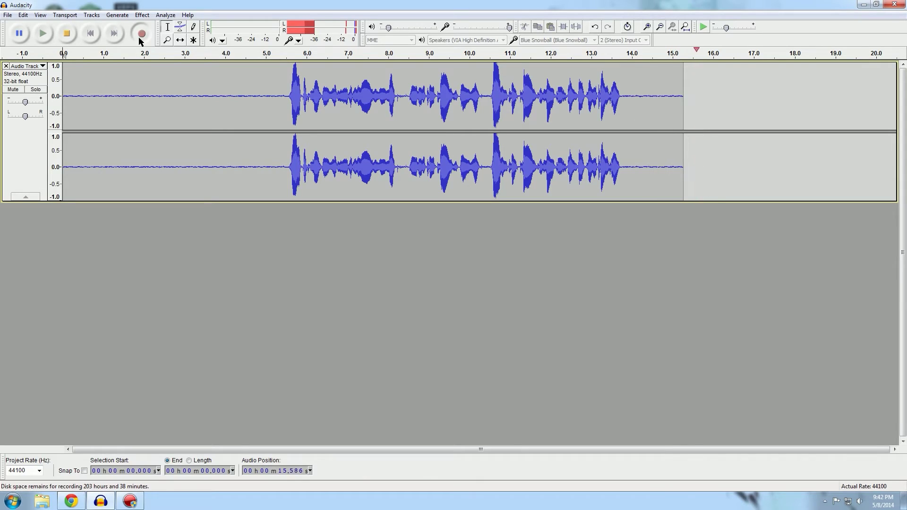
pyautogui.click(66, 34)
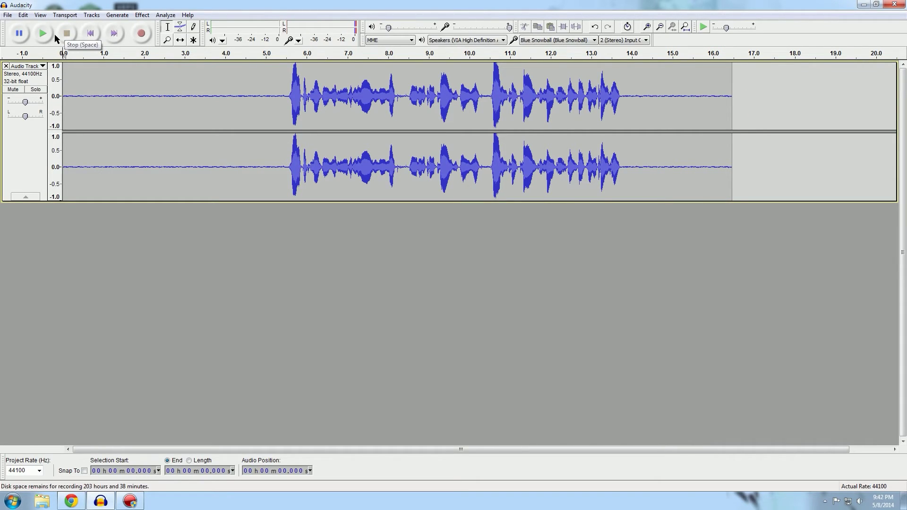
pyautogui.click(43, 34)
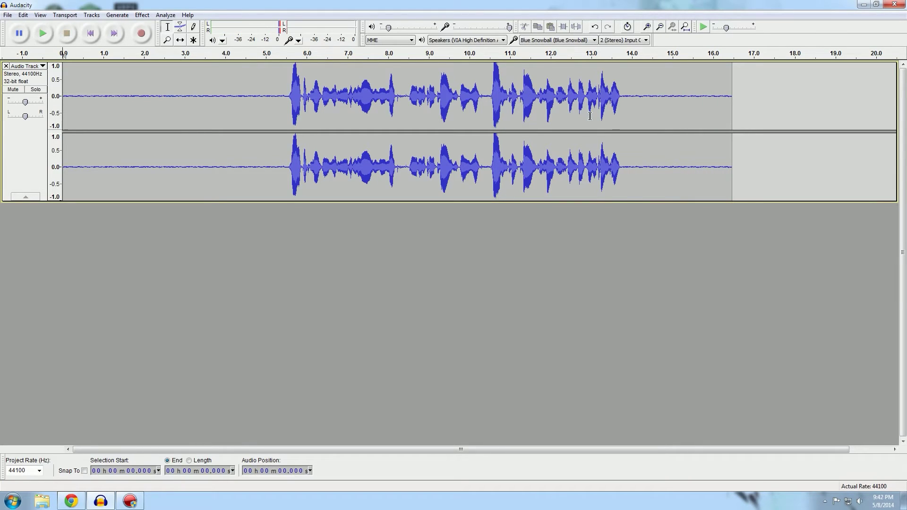
# Step: Delete the silent tail after 13.8 s and take a noise profile from the 0–5.4 s silence
pyautogui.moveTo(748, 102); pyautogui.dragTo(624, 112)
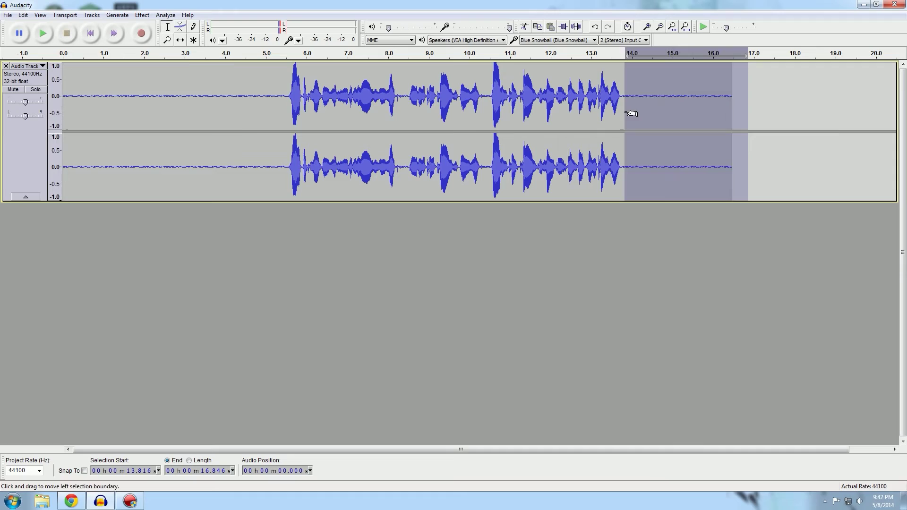
pyautogui.press('Delete')
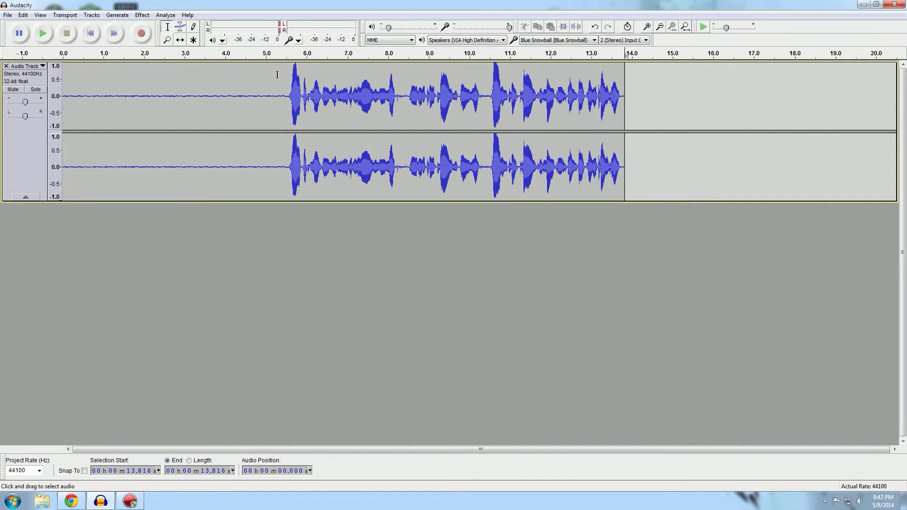
pyautogui.moveTo(282, 91); pyautogui.dragTo(36, 101)
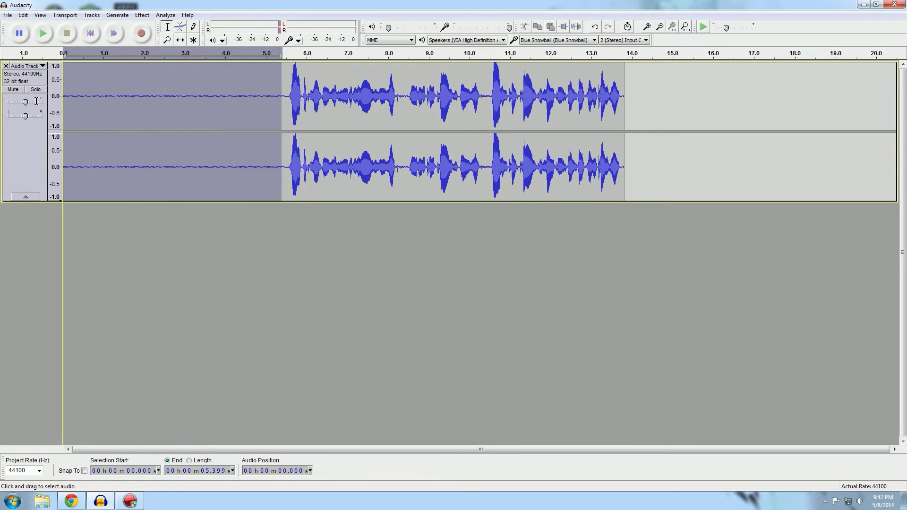
pyautogui.click(142, 14)
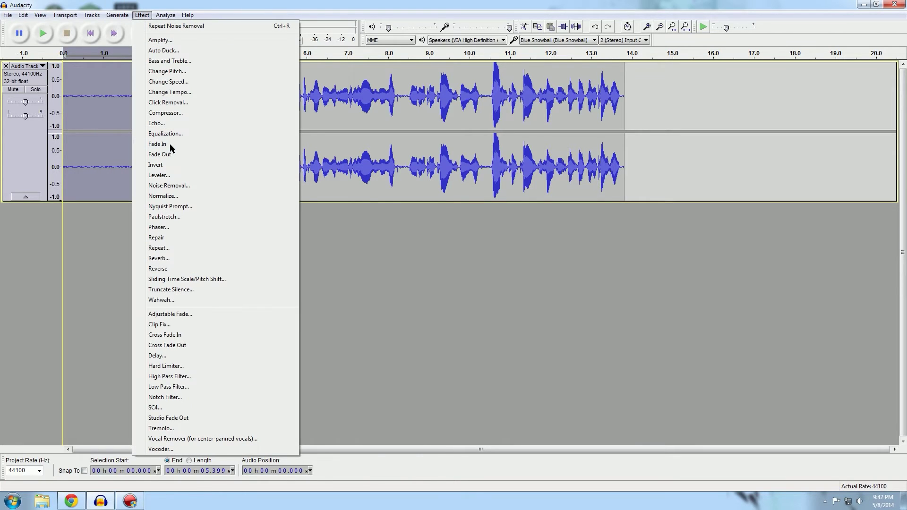
pyautogui.click(176, 186)
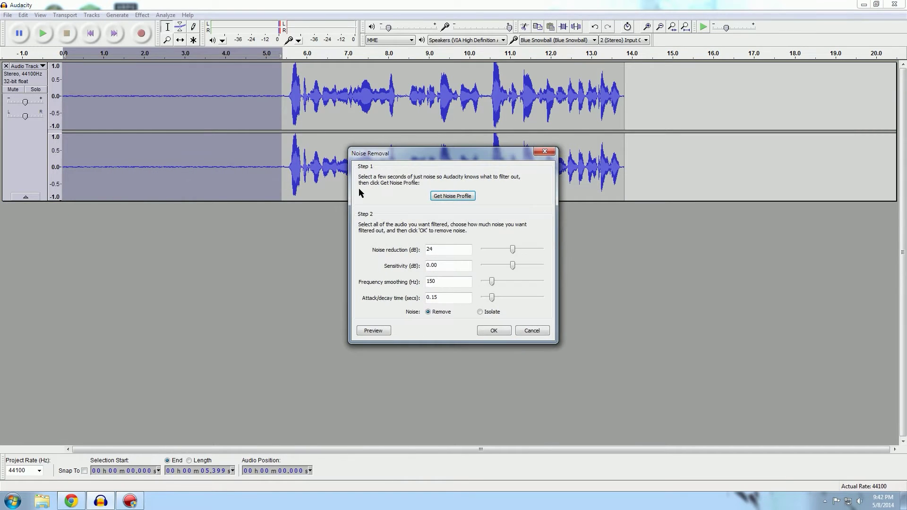
pyautogui.click(468, 197)
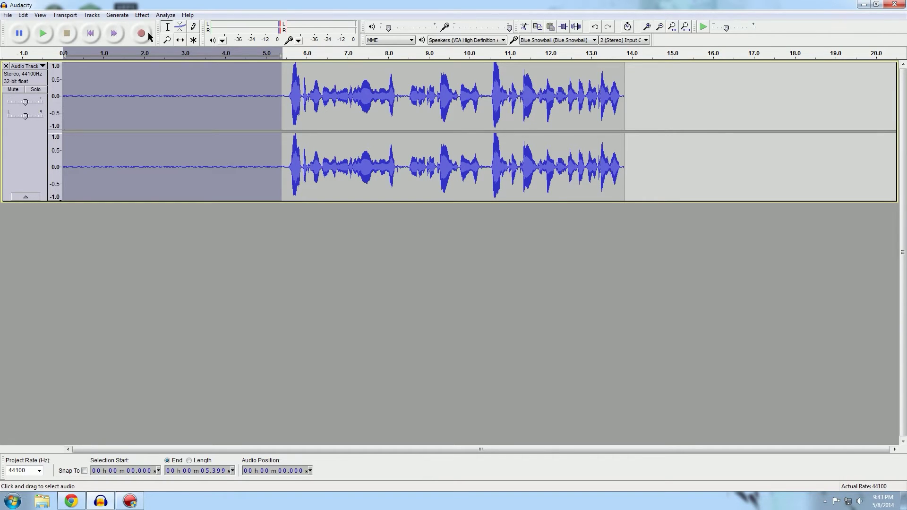
# Step: Re-capture the Noise Removal noise profile from the selected opening silence
pyautogui.click(142, 15)
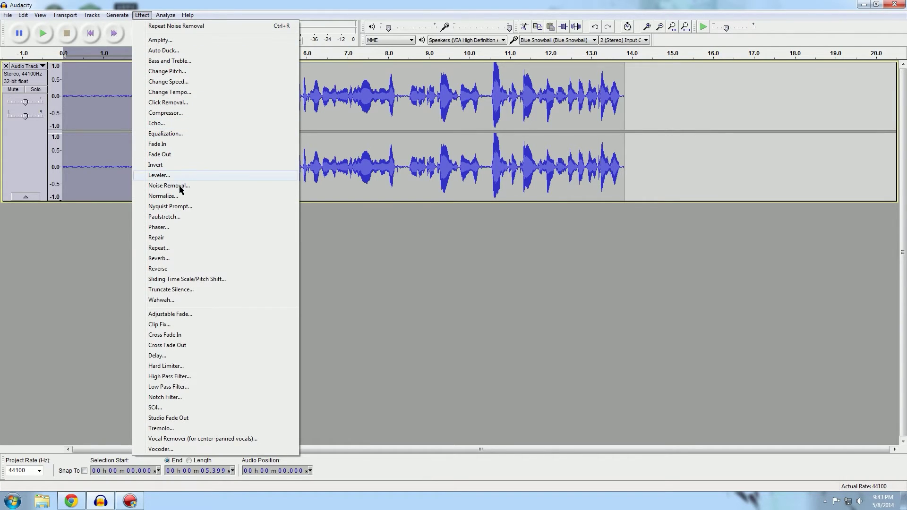
pyautogui.click(178, 186)
pyautogui.click(448, 197)
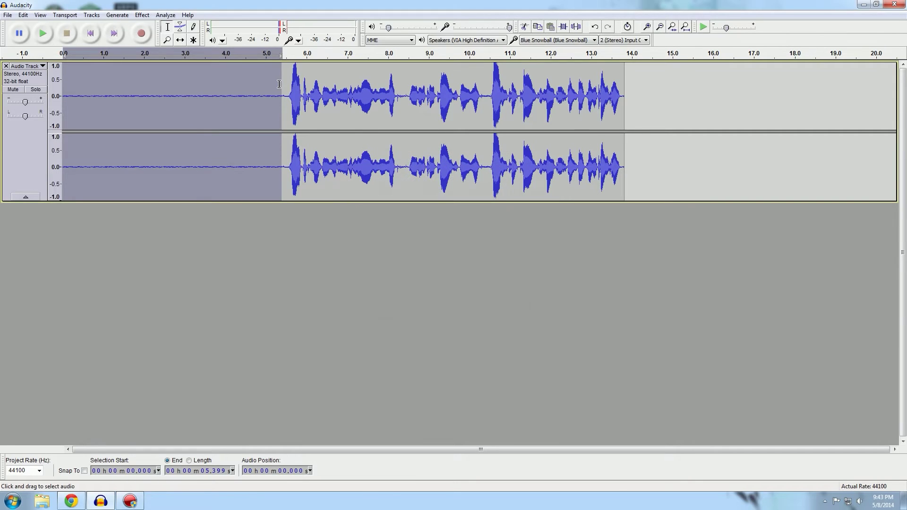
# Step: Apply Noise Removal to the whole clip and place the playhead at 5.48 s
pyautogui.click(279, 85)
pyautogui.click(144, 15)
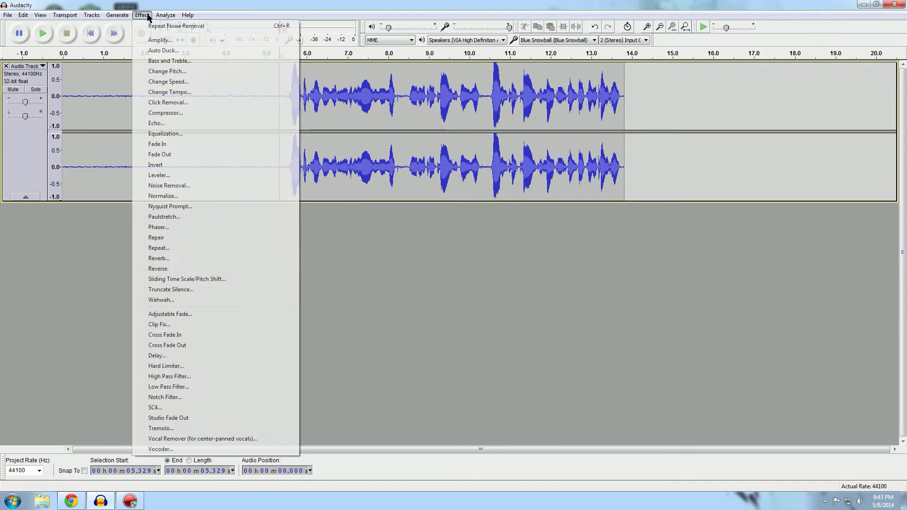
pyautogui.click(184, 187)
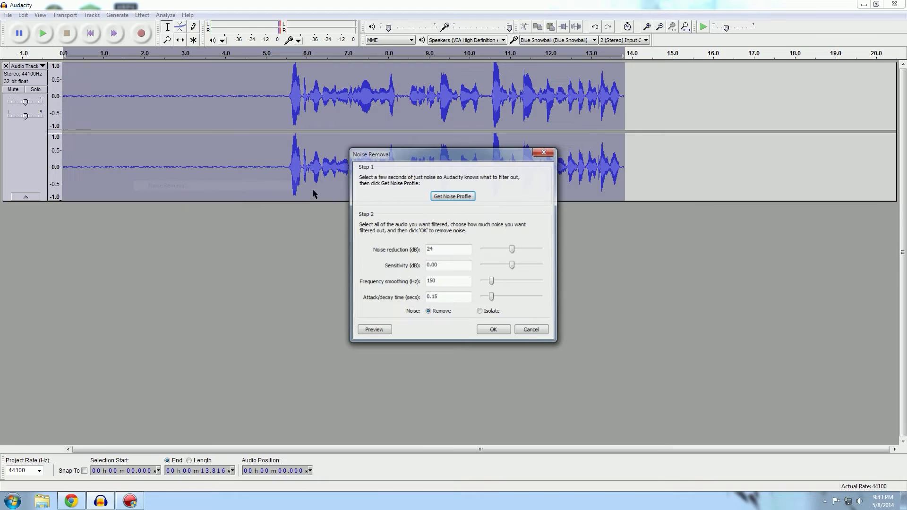
pyautogui.click(494, 331)
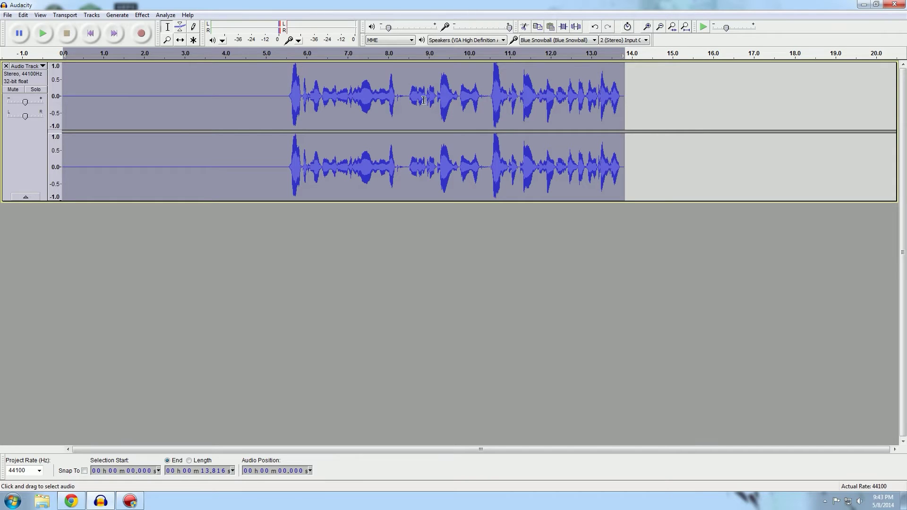
pyautogui.click(285, 97)
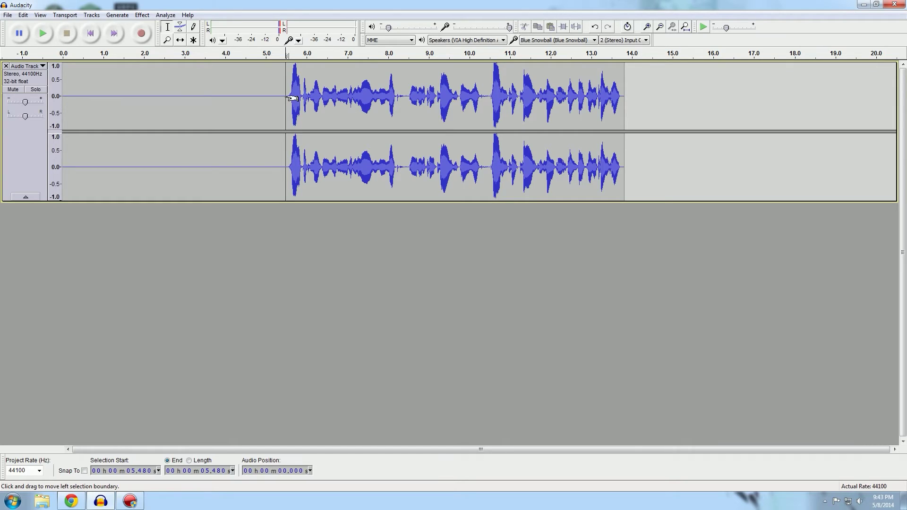
# Step: Delete the 0–5.49 s silent opening and normalize the clip to a -1.0 dB peak
pyautogui.moveTo(285, 98); pyautogui.dragTo(63, 107)
pyautogui.press('Delete')
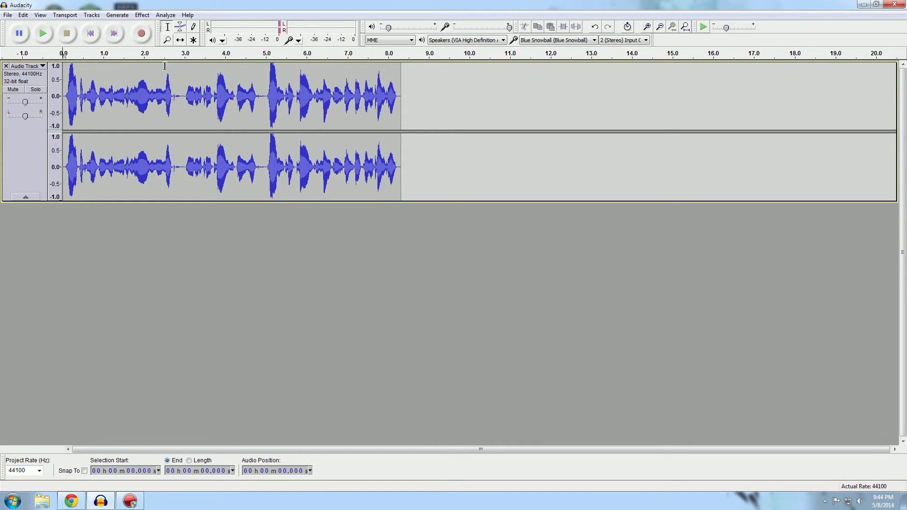
pyautogui.click(143, 15)
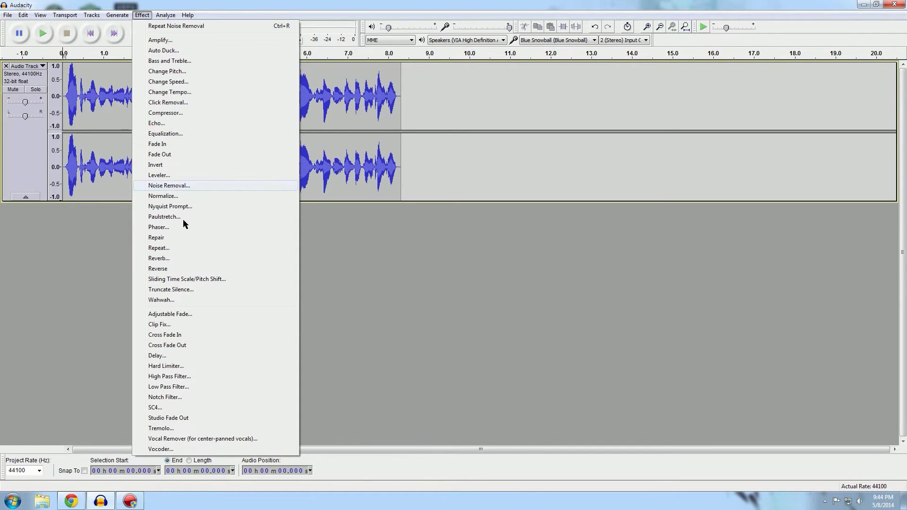
pyautogui.click(163, 196)
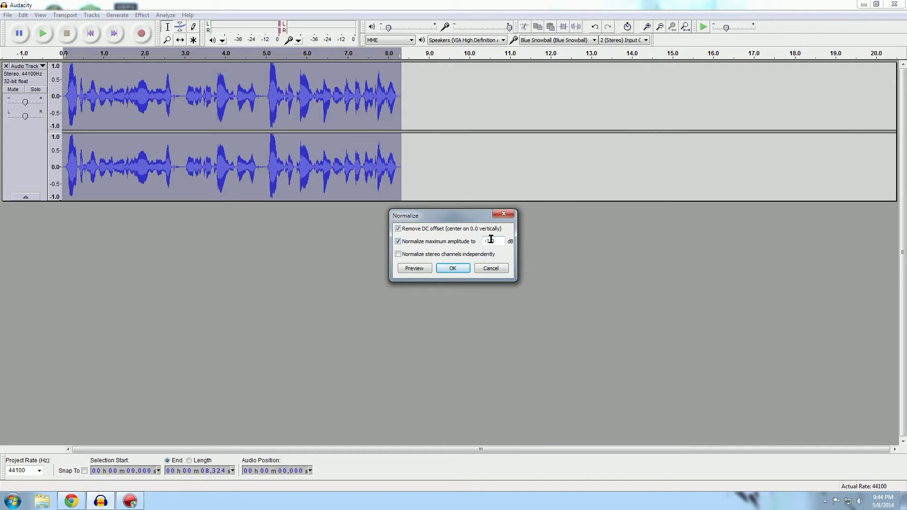
pyautogui.click(458, 268)
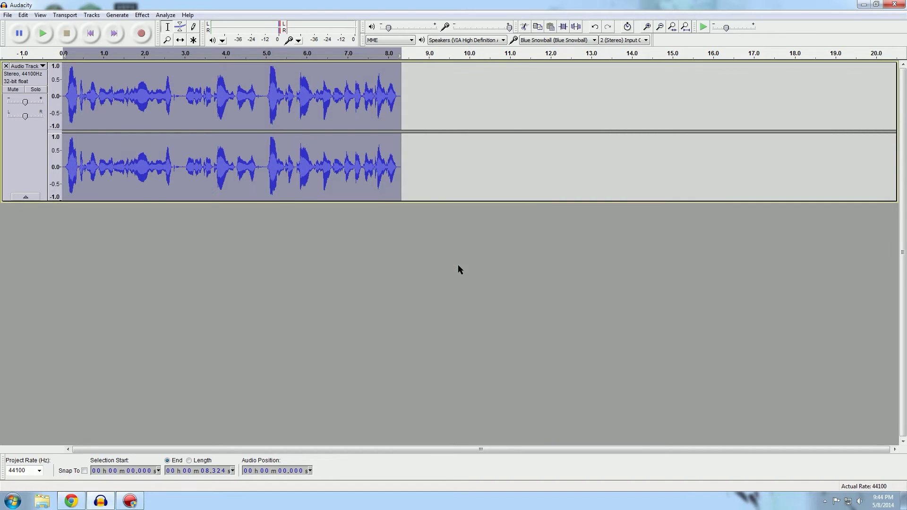
# Step: Apply the Compressor: -18 dB threshold, -40 dB noise floor, 2:1 ratio, 0.5 s attack, 1.0 s decay
pyautogui.click(147, 16)
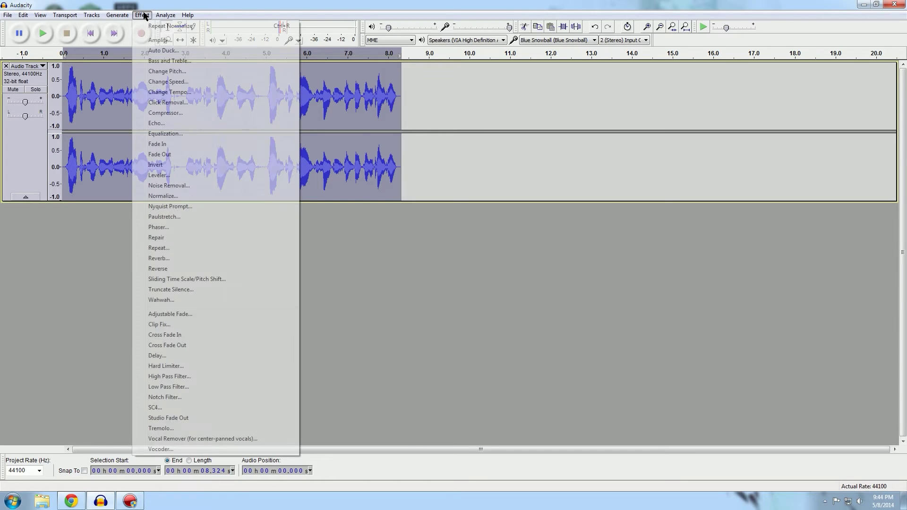
pyautogui.click(179, 113)
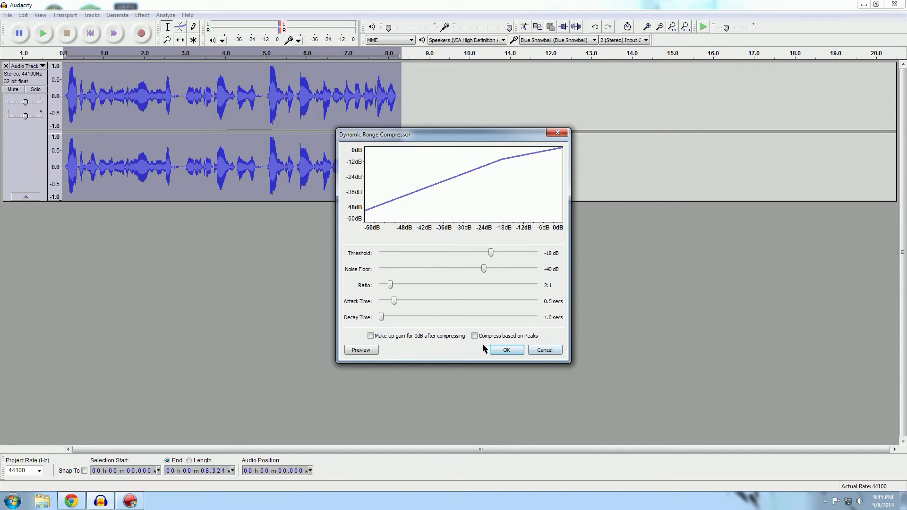
pyautogui.click(508, 351)
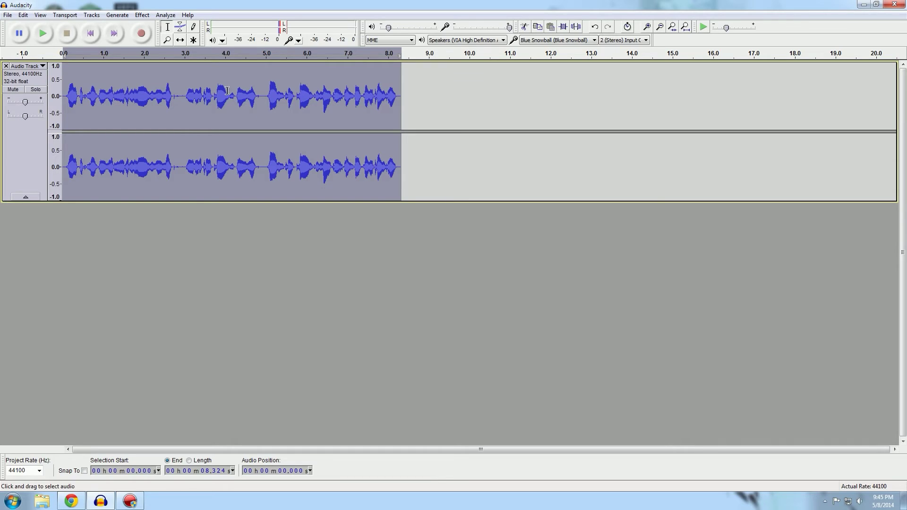
# Step: Apply the Bass Boost equalization curve to the clip
pyautogui.click(140, 17)
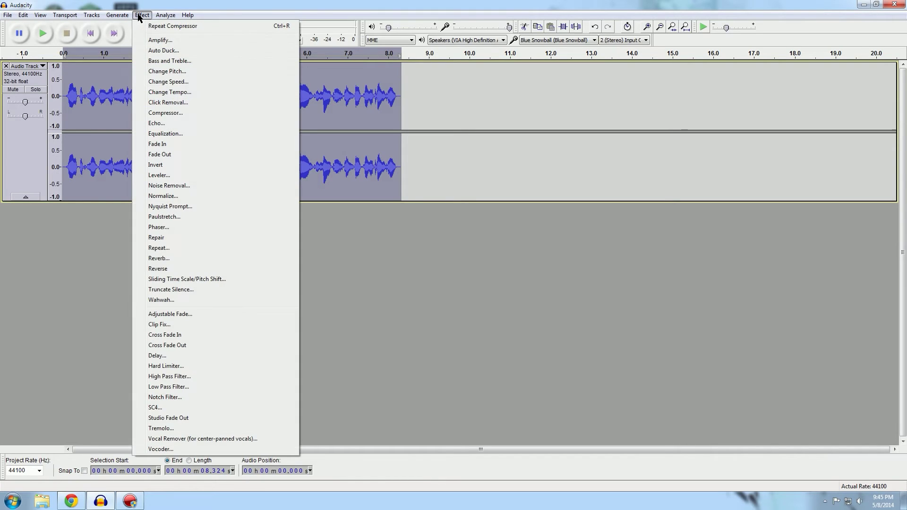
pyautogui.click(169, 134)
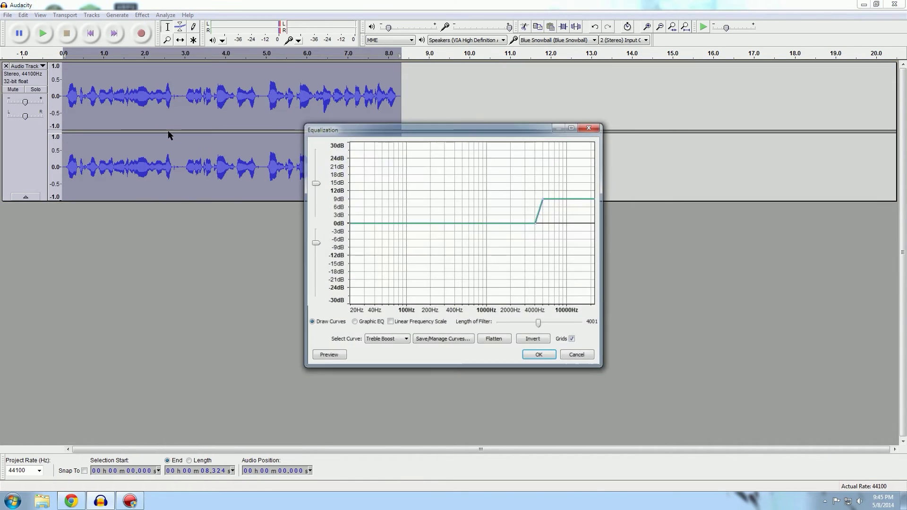
pyautogui.click(406, 339)
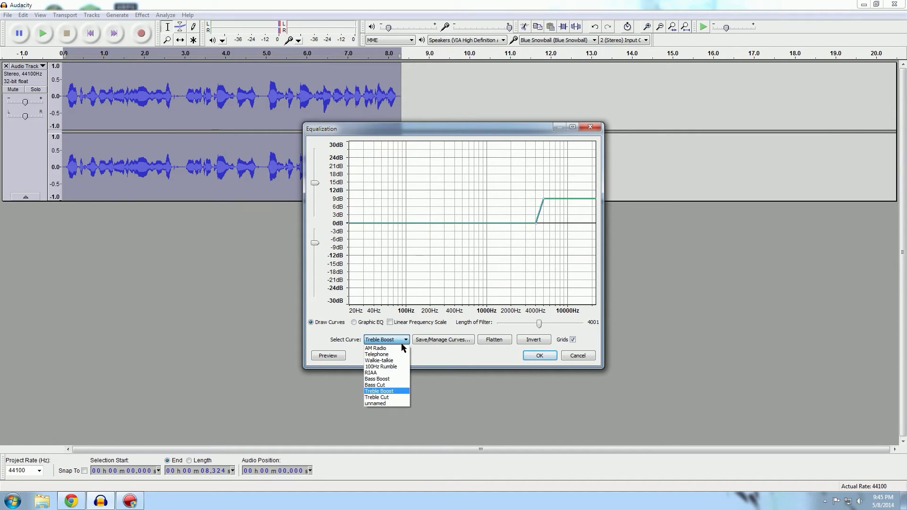
pyautogui.click(388, 379)
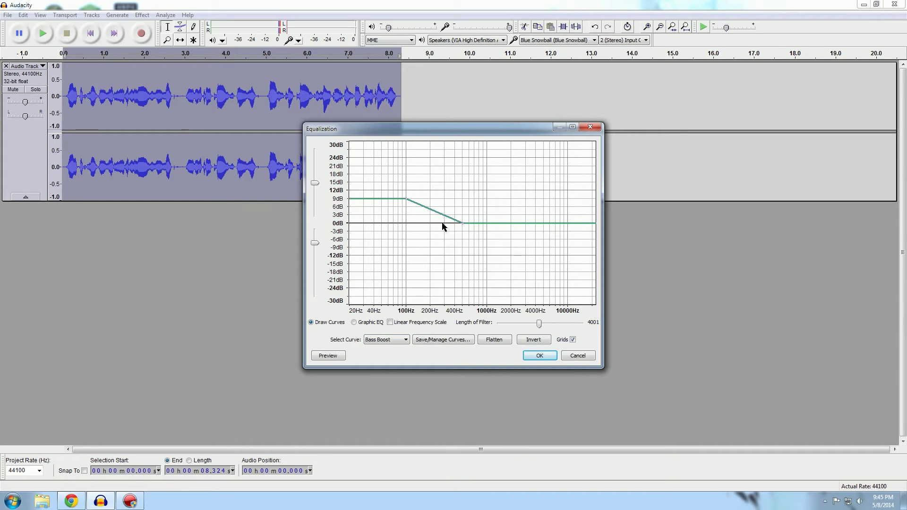
pyautogui.click(537, 356)
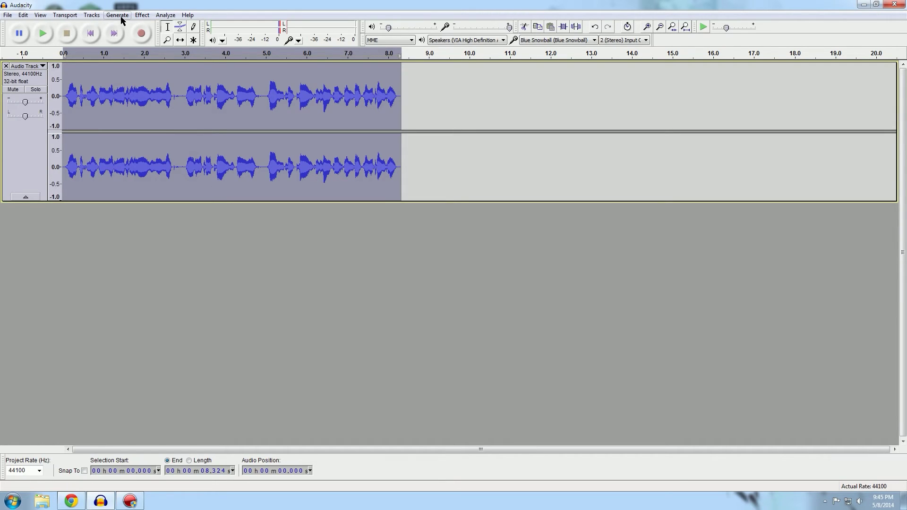
# Step: Apply the Treble Boost equalization curve to the clip
pyautogui.click(144, 15)
pyautogui.click(171, 134)
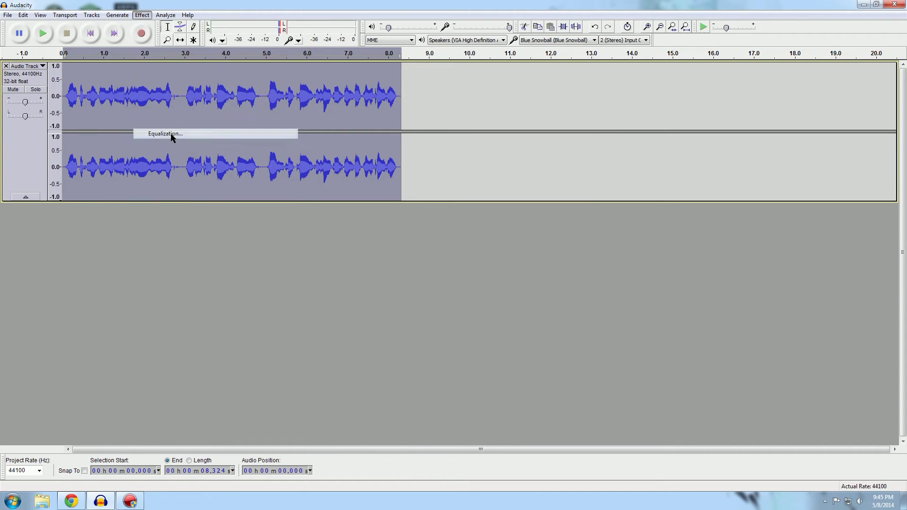
pyautogui.click(393, 341)
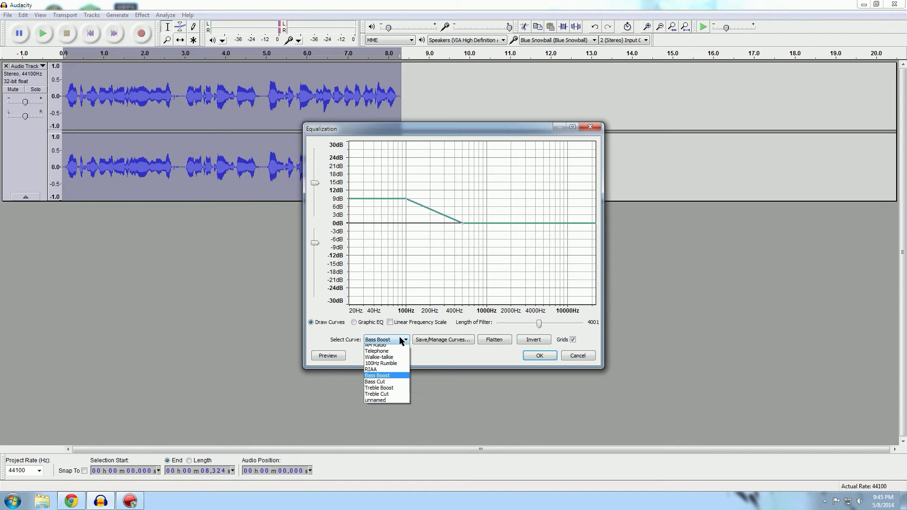
pyautogui.click(391, 391)
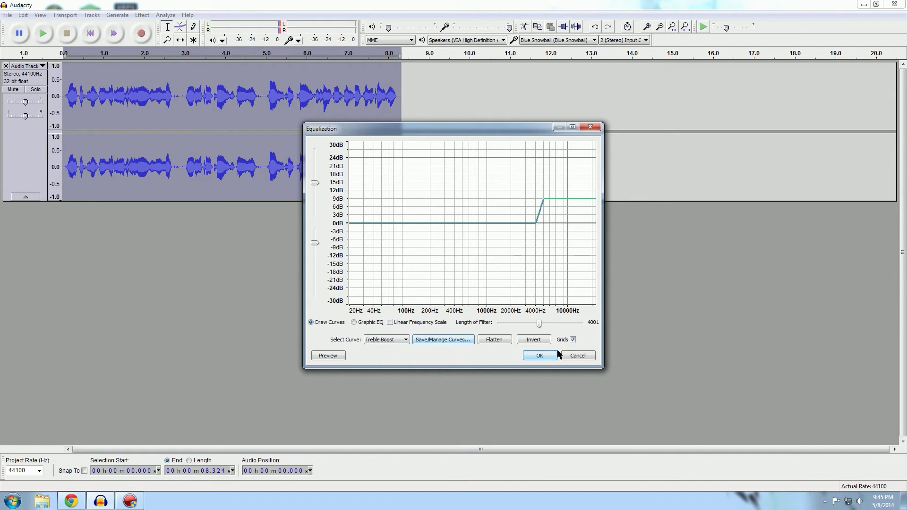
pyautogui.click(540, 356)
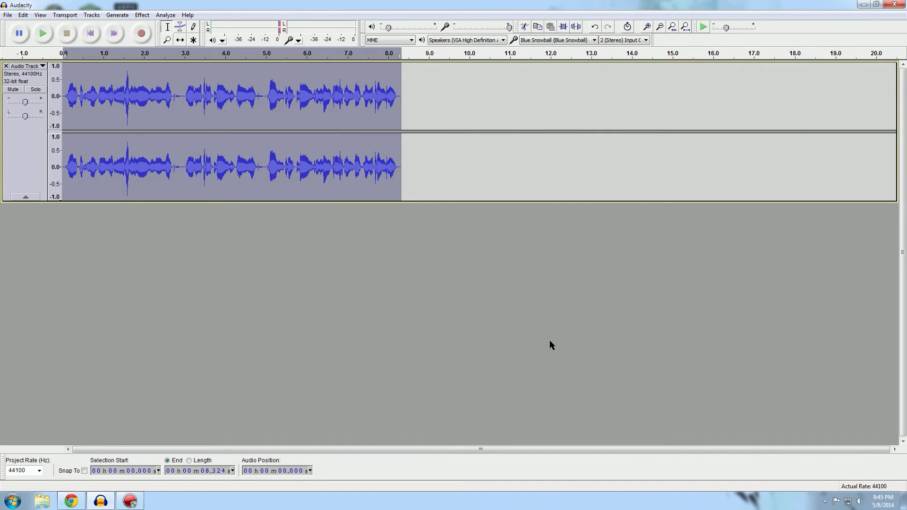
# Step: Normalize the equalized clip again using the default Normalize settings
pyautogui.click(143, 15)
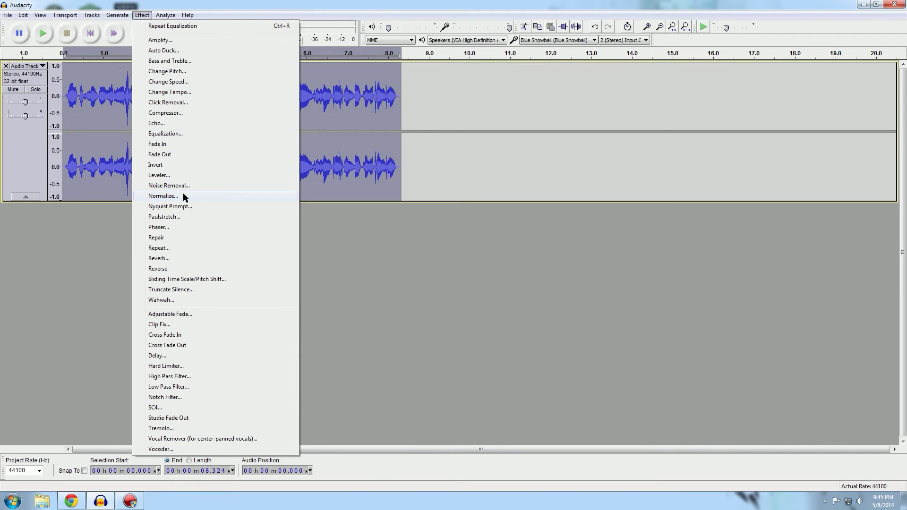
pyautogui.click(184, 197)
pyautogui.click(466, 269)
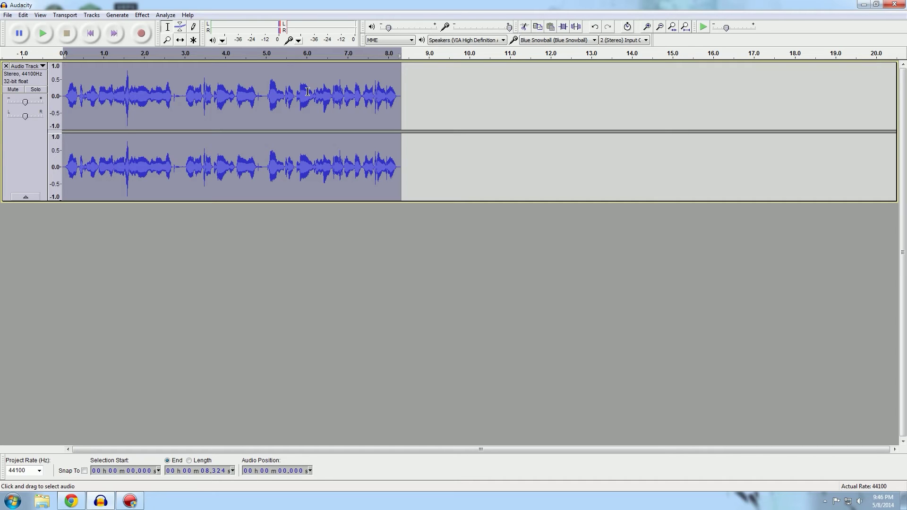
# Step: Apply a Hard Limiter with a -4 dB limit, wet level 1.0 and residue 0.0
pyautogui.click(142, 16)
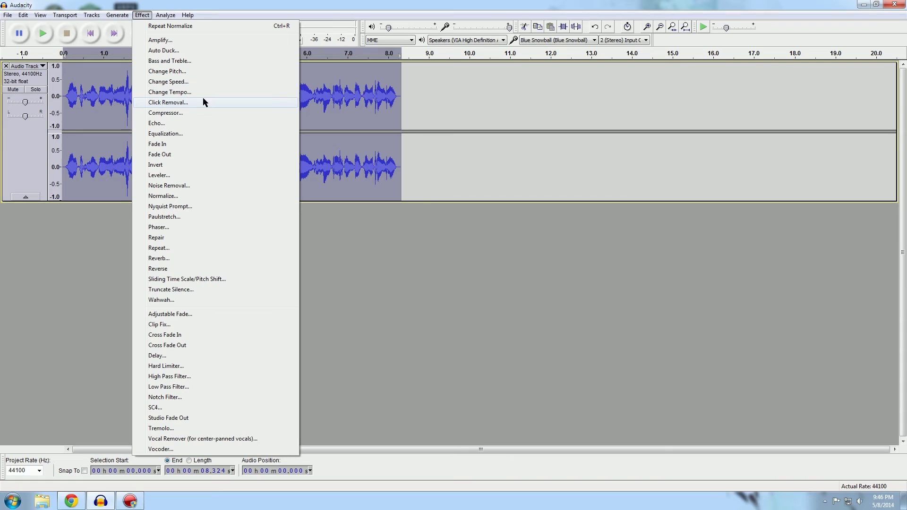
pyautogui.click(186, 365)
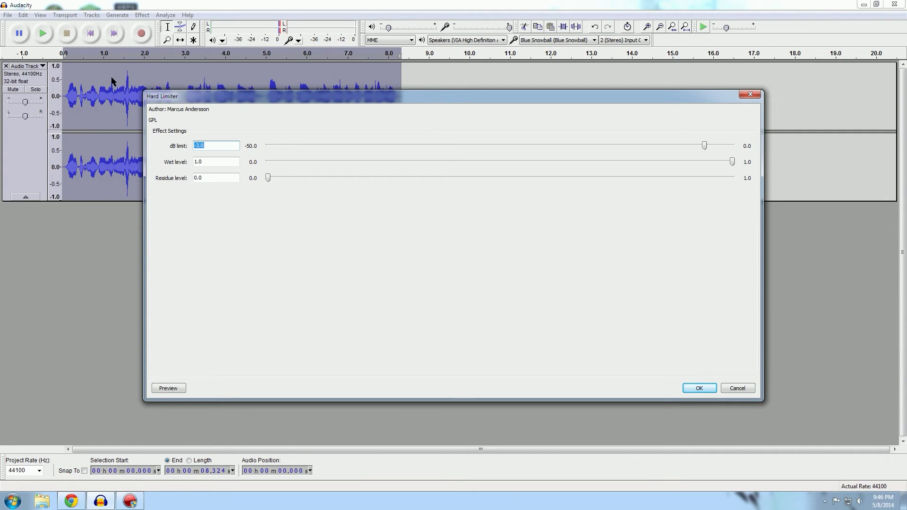
pyautogui.moveTo(186, 100); pyautogui.dragTo(232, 134)
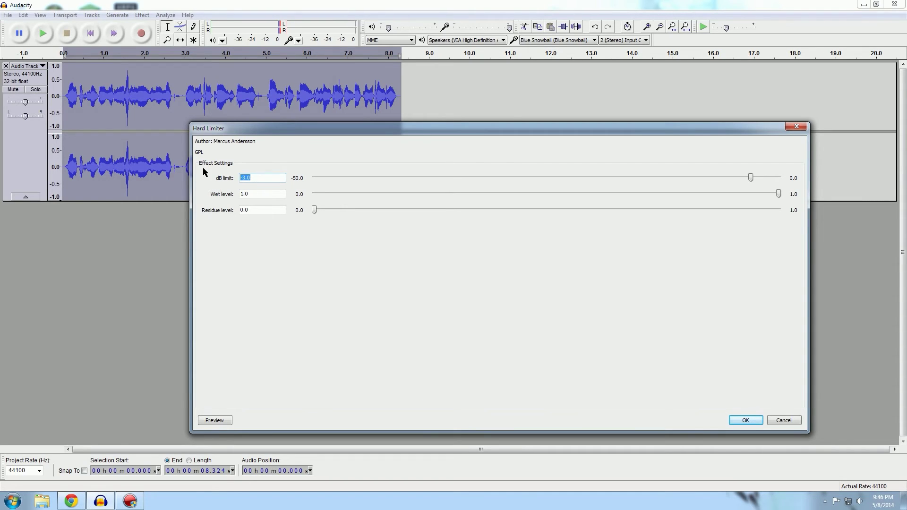
pyautogui.write('-4')
pyautogui.click(746, 421)
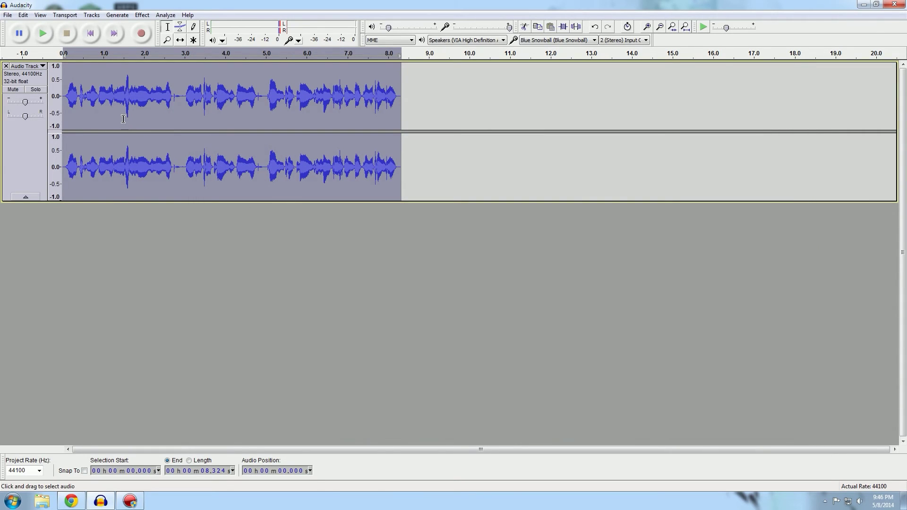
# Step: Normalize the hard-limited clip to a -1.0 dB peak and clear the selection
pyautogui.click(142, 14)
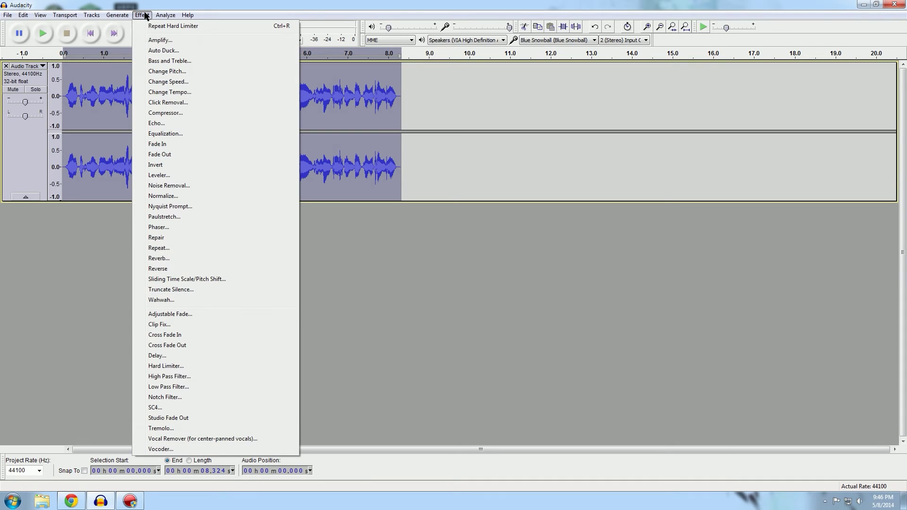
pyautogui.click(174, 196)
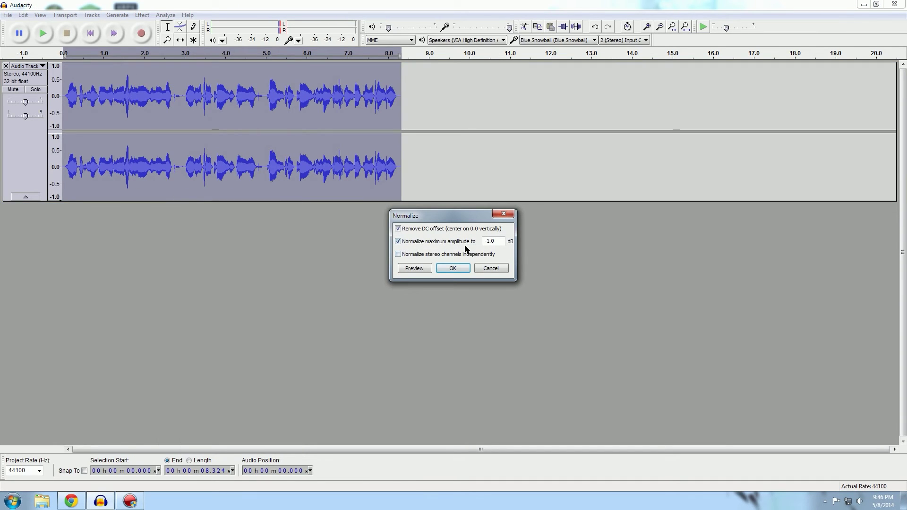
pyautogui.click(461, 264)
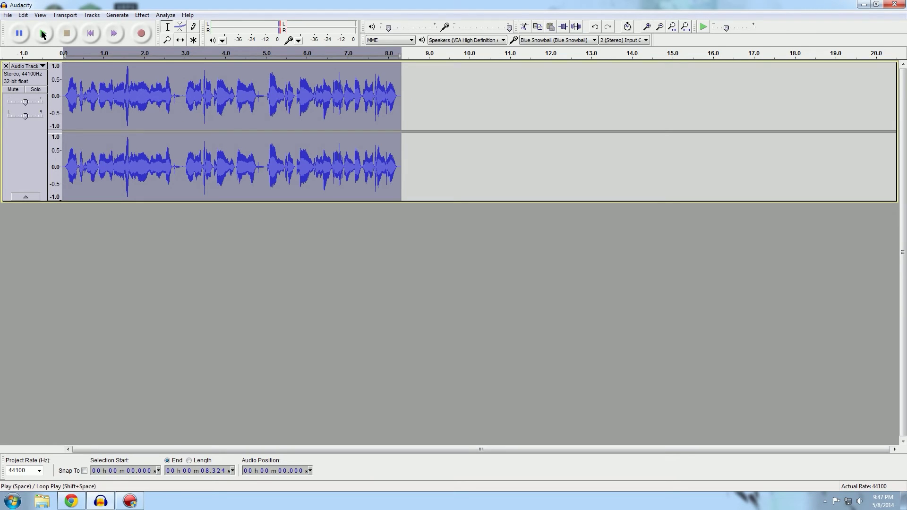
pyautogui.hotkey('ctrl', 'shift', 'a')
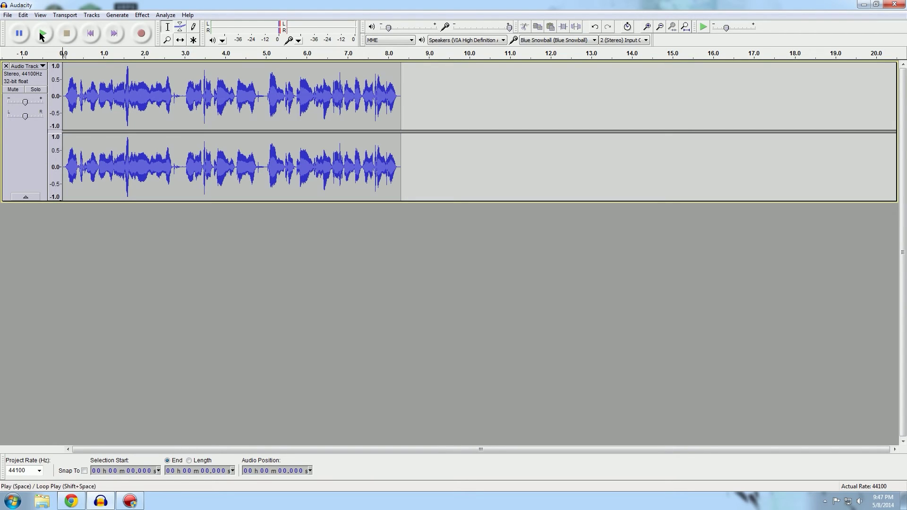
pyautogui.click(43, 34)
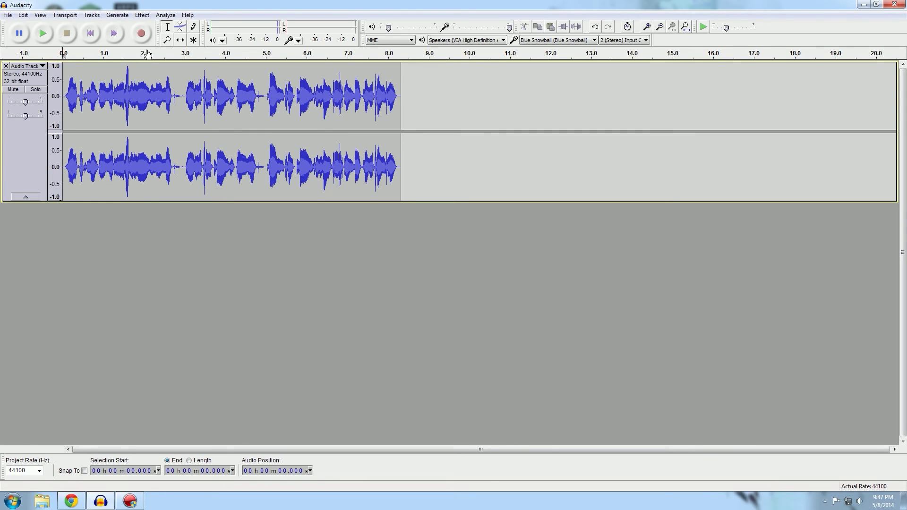
pyautogui.click(6, 16)
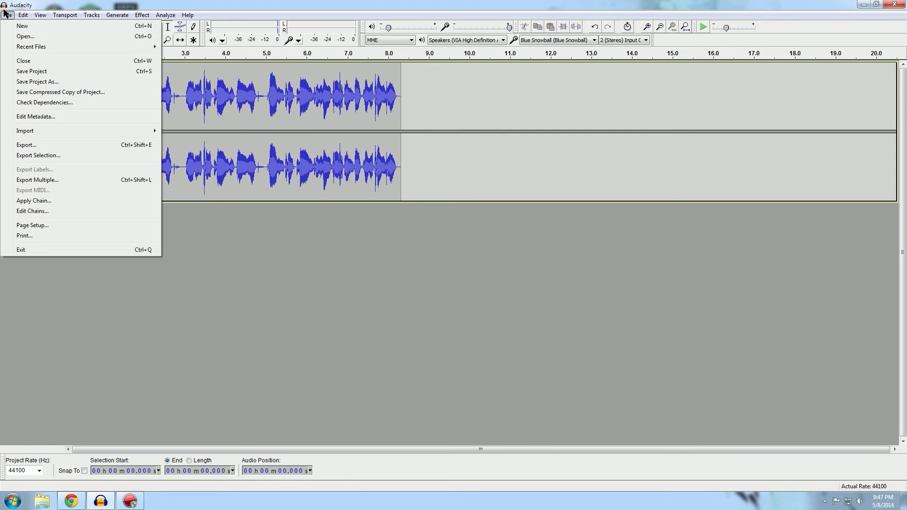
pyautogui.click(45, 210)
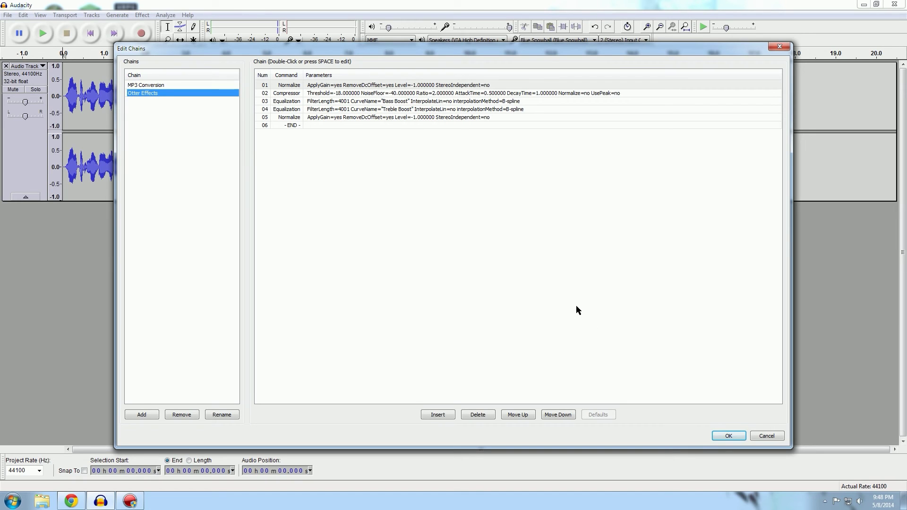
pyautogui.click(768, 435)
pyautogui.click(142, 14)
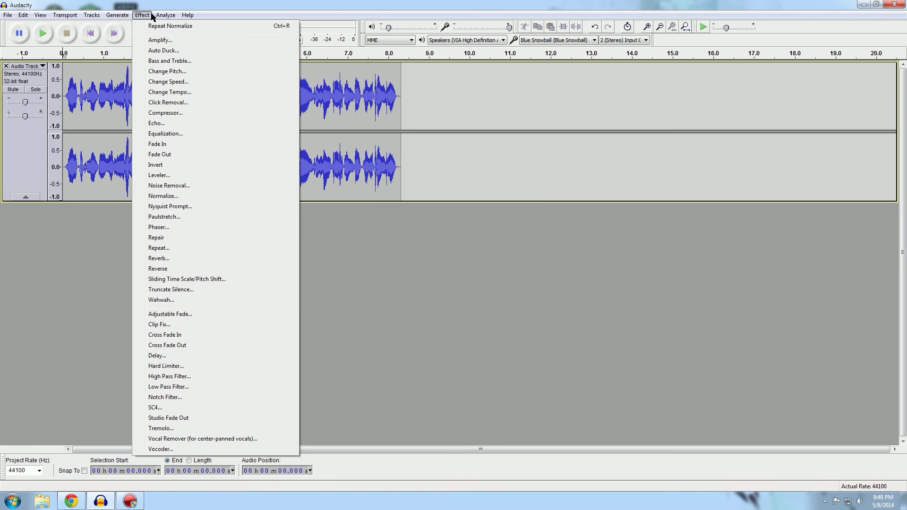
pyautogui.click(378, 278)
pyautogui.click(8, 14)
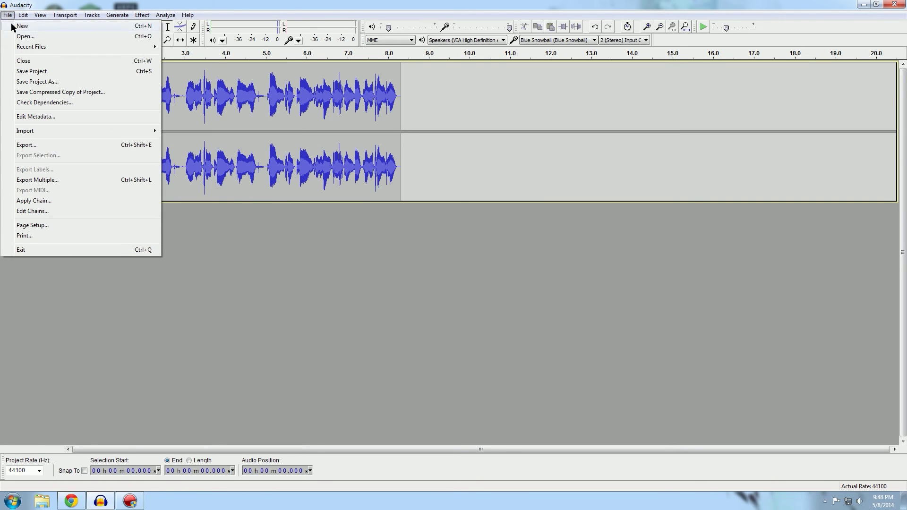
pyautogui.click(33, 201)
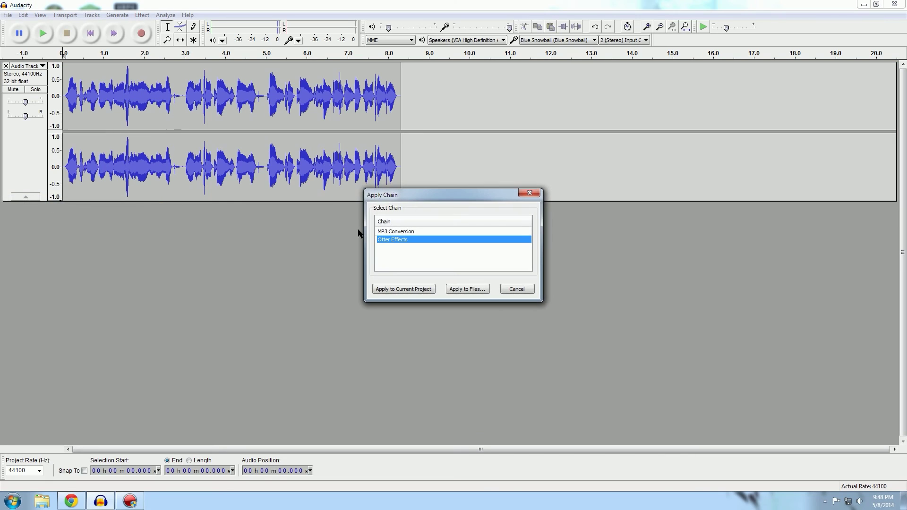
pyautogui.click(530, 194)
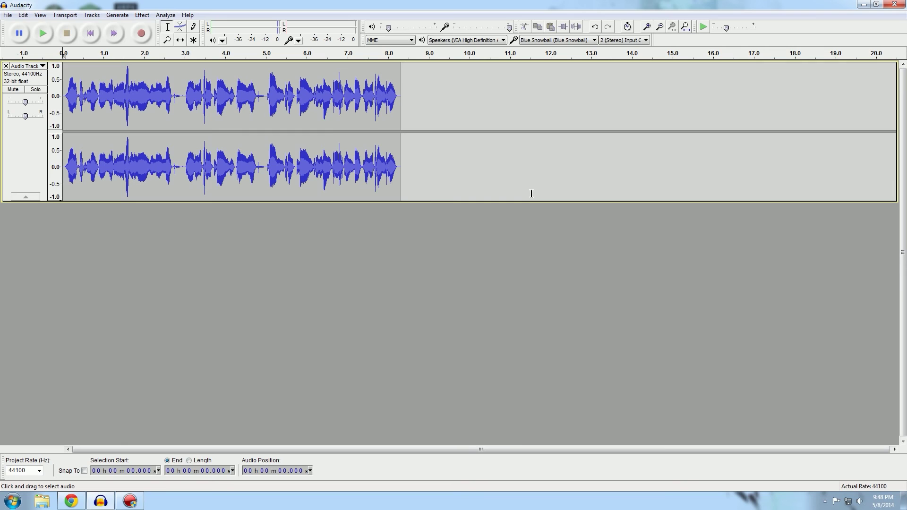
pyautogui.click(141, 15)
pyautogui.click(63, 309)
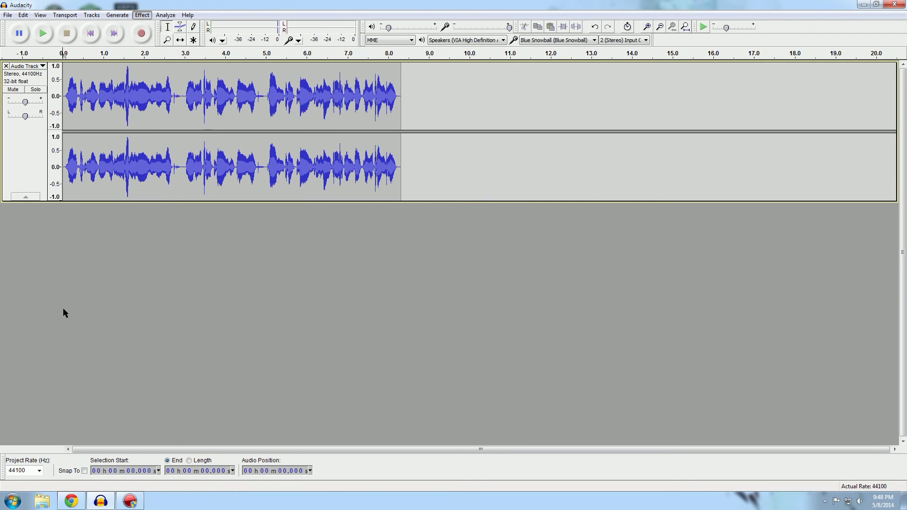
pyautogui.click(8, 15)
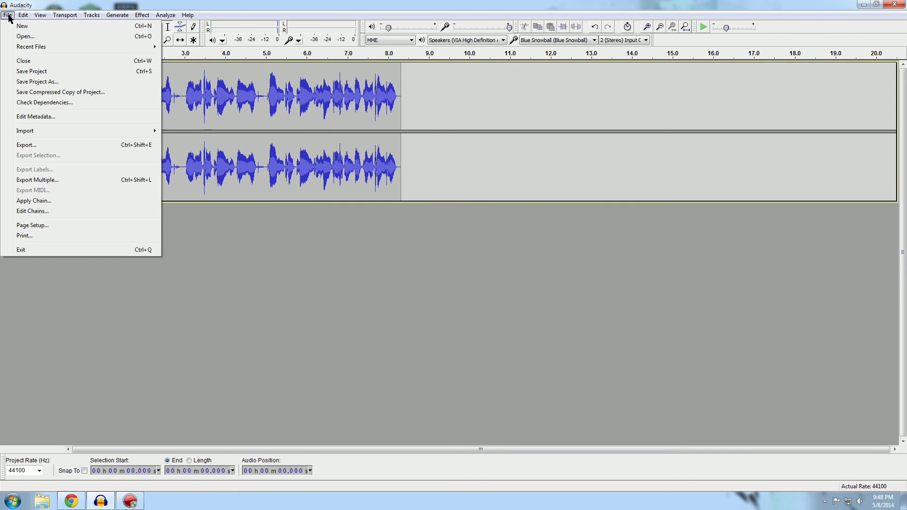
pyautogui.click(38, 211)
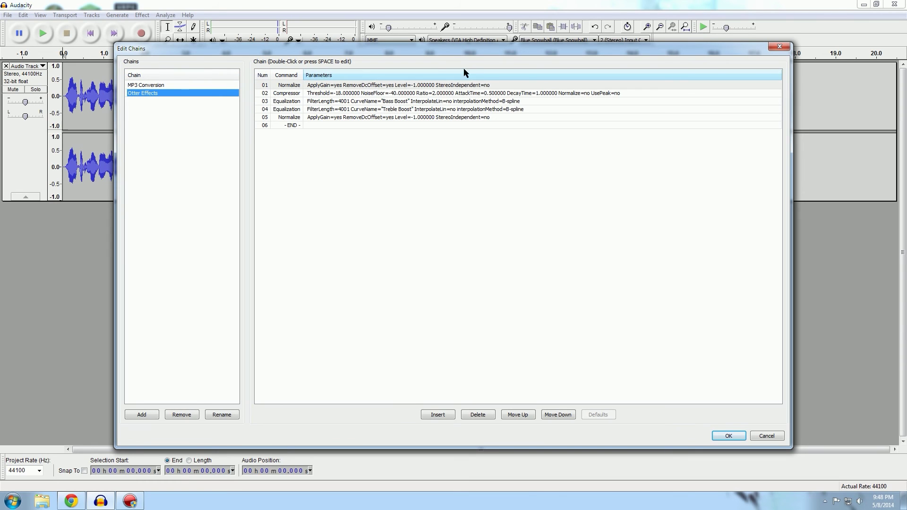
pyautogui.click(780, 47)
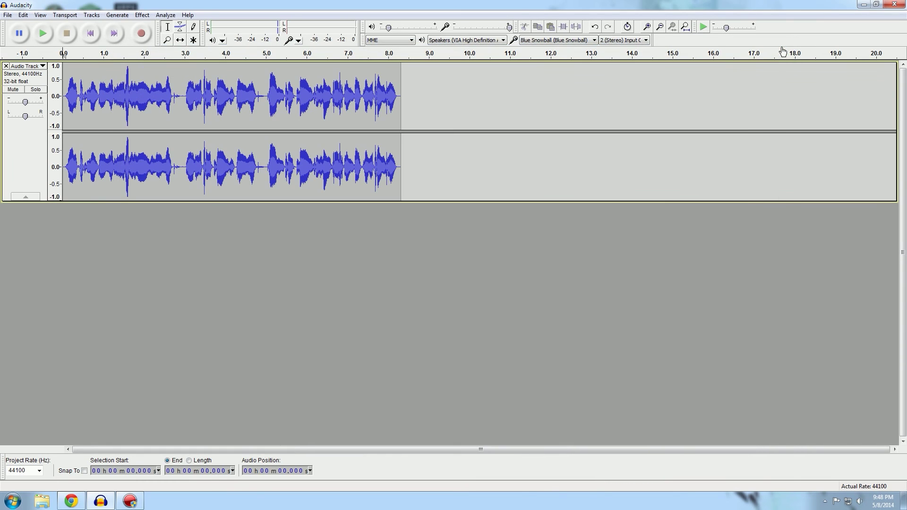